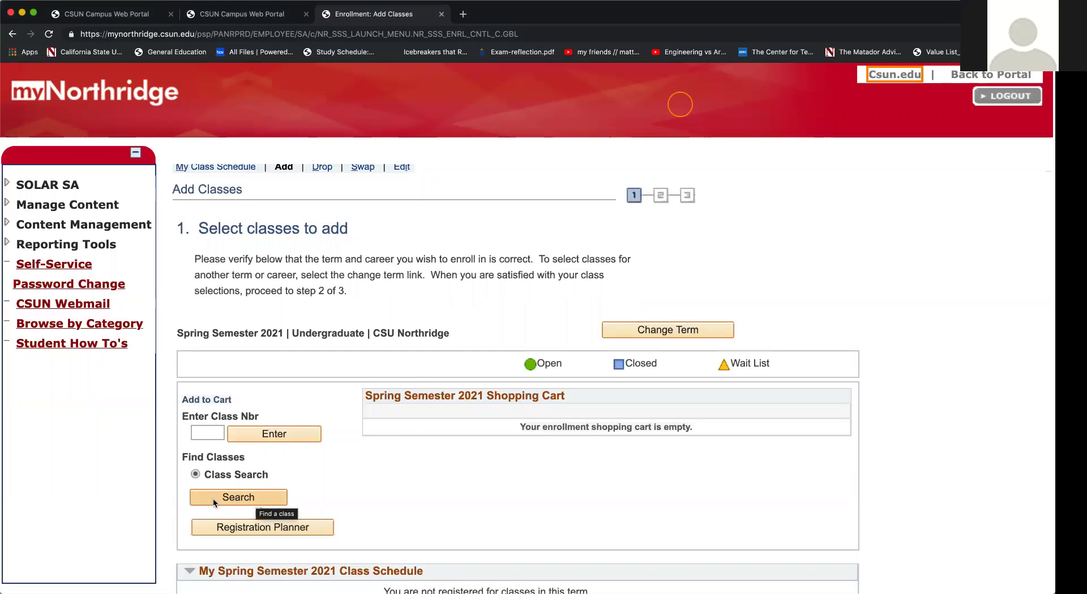
Step: Quick Search Spring 2021 for subject MATH - Mathematics with Show Open Classes Only ticked
{"action": "left_click", "coordinate": [245, 500]}
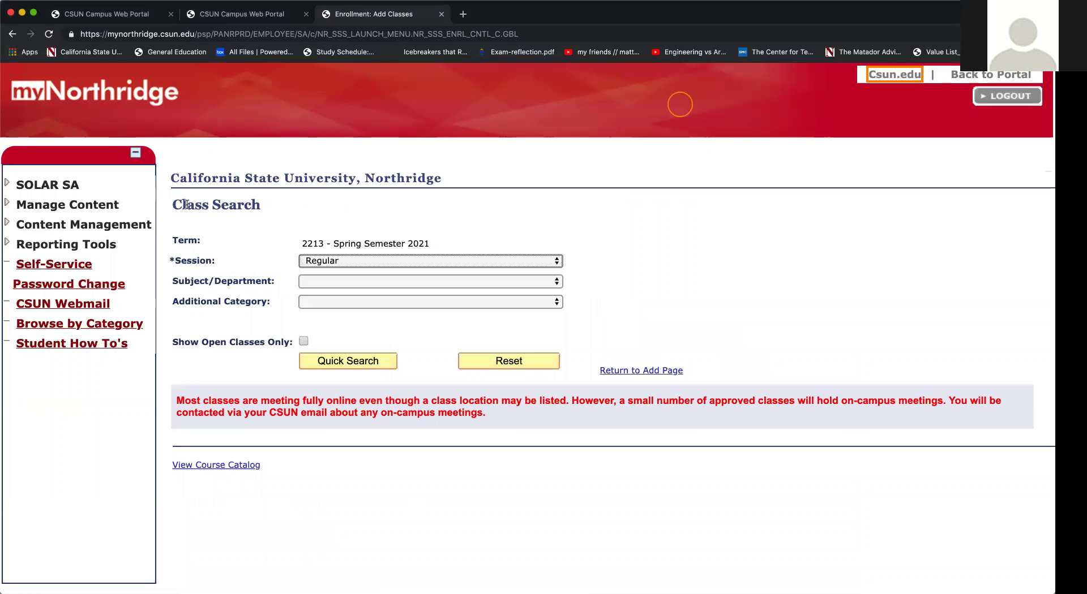
{"action": "left_click_drag", "start_coordinate": [172, 204], "coordinate": [253, 204]}
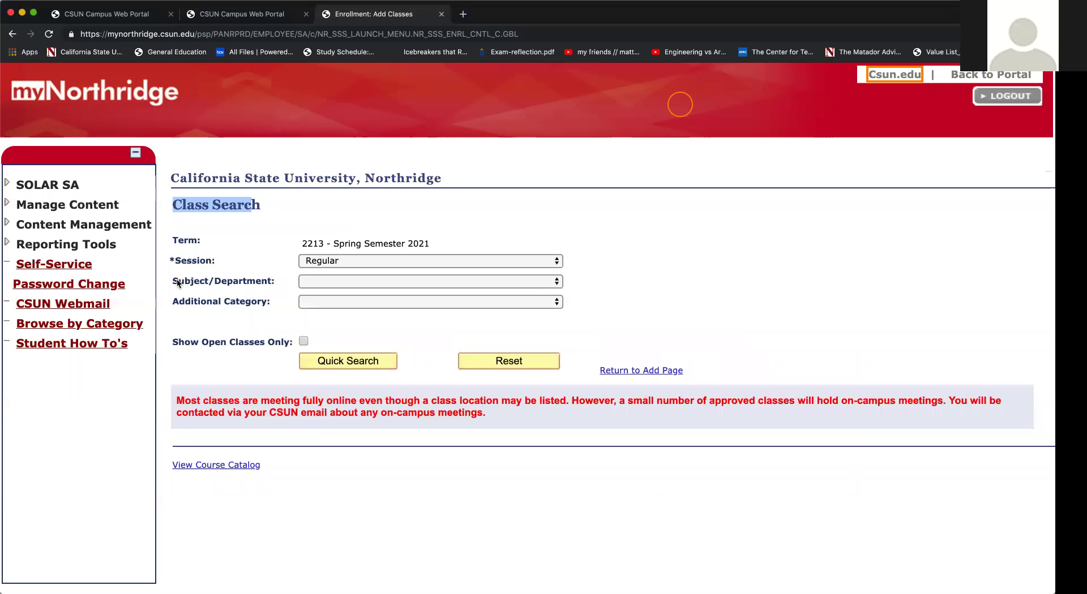
{"action": "left_click", "coordinate": [417, 279]}
{"action": "scroll", "coordinate": [425, 396], "scroll_direction": "down", "scroll_amount": 10}
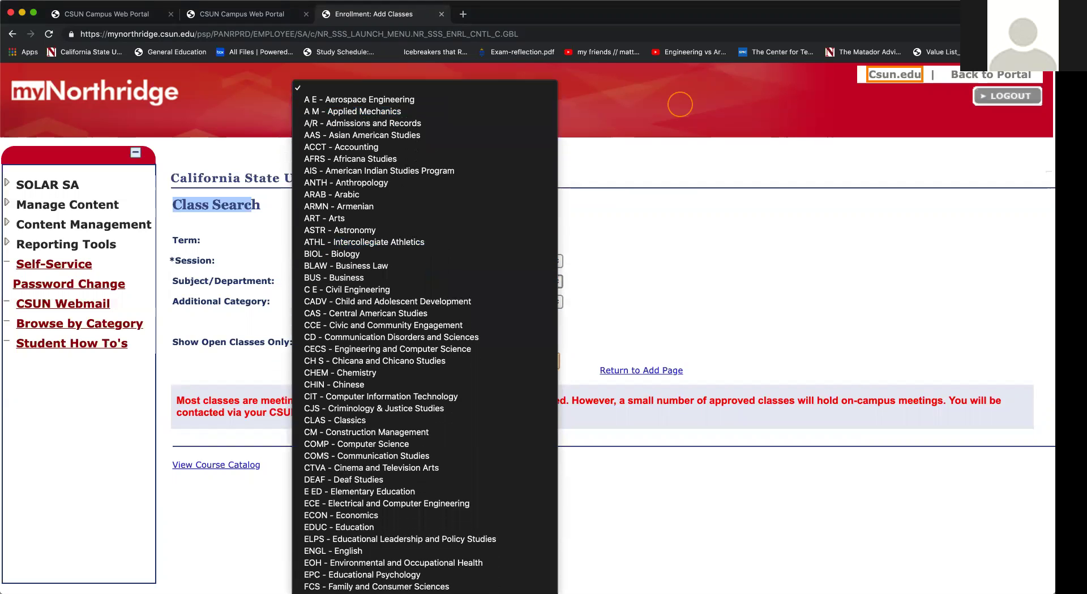
{"action": "scroll", "coordinate": [362, 419], "scroll_direction": "down", "scroll_amount": 5}
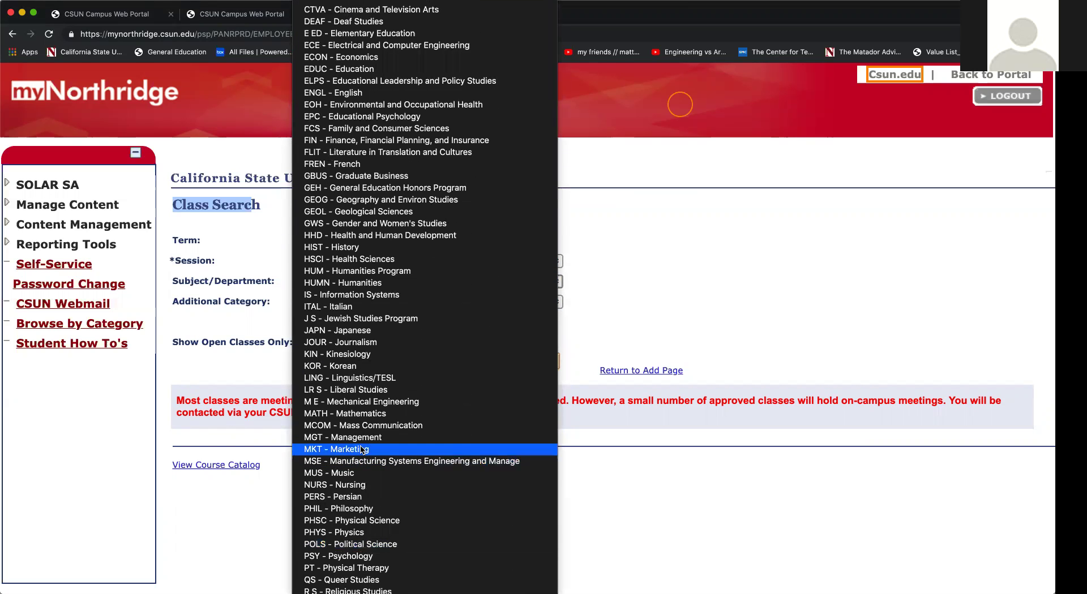
{"action": "left_click", "coordinate": [359, 415]}
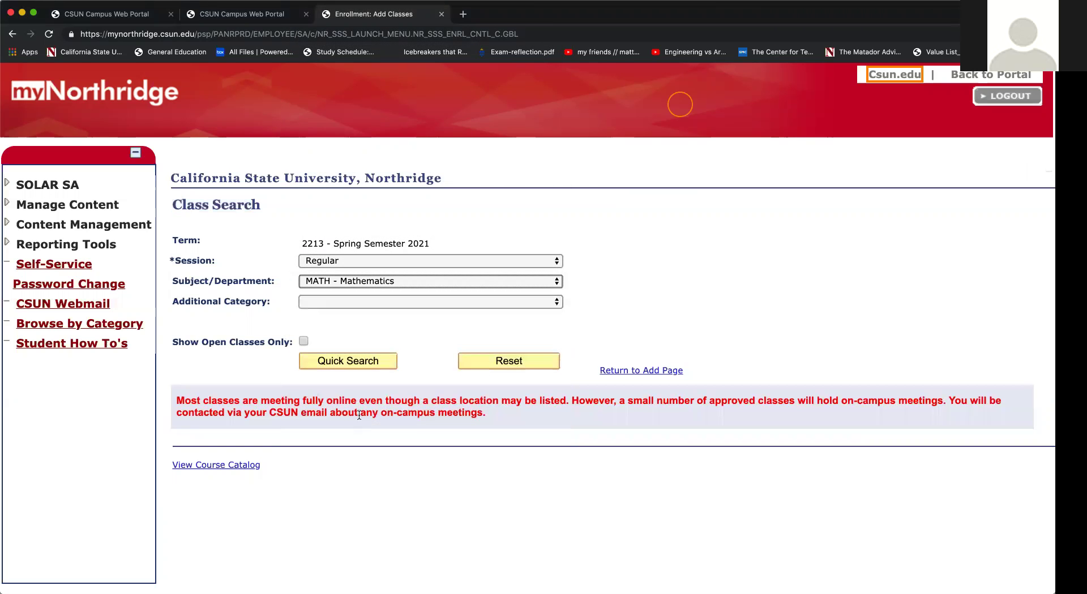
{"action": "left_click", "coordinate": [304, 342]}
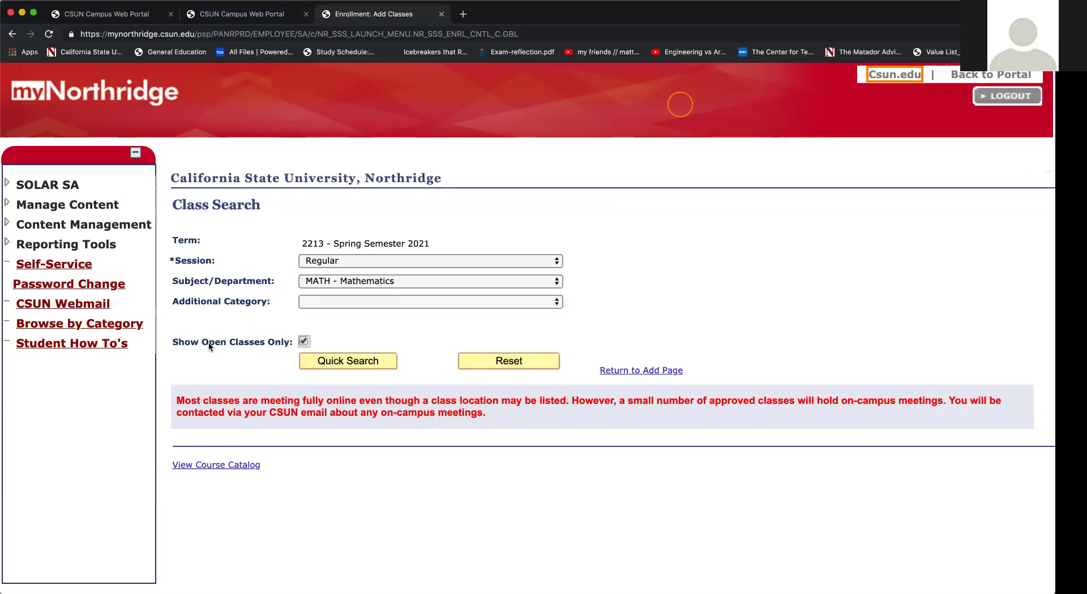
{"action": "left_click", "coordinate": [338, 361]}
Step: Scroll the open MATH course list to locate MATH 105 - PRE-CALC II and MATH 105L
{"action": "scroll", "coordinate": [494, 495], "scroll_direction": "down", "scroll_amount": 5}
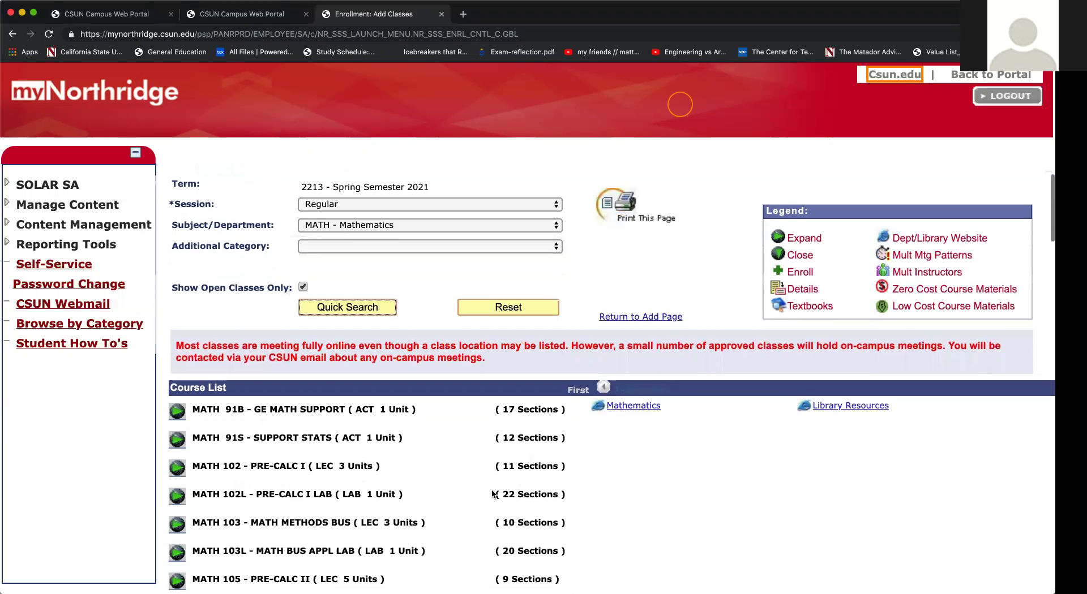
{"action": "scroll", "coordinate": [362, 413], "scroll_direction": "down", "scroll_amount": 3}
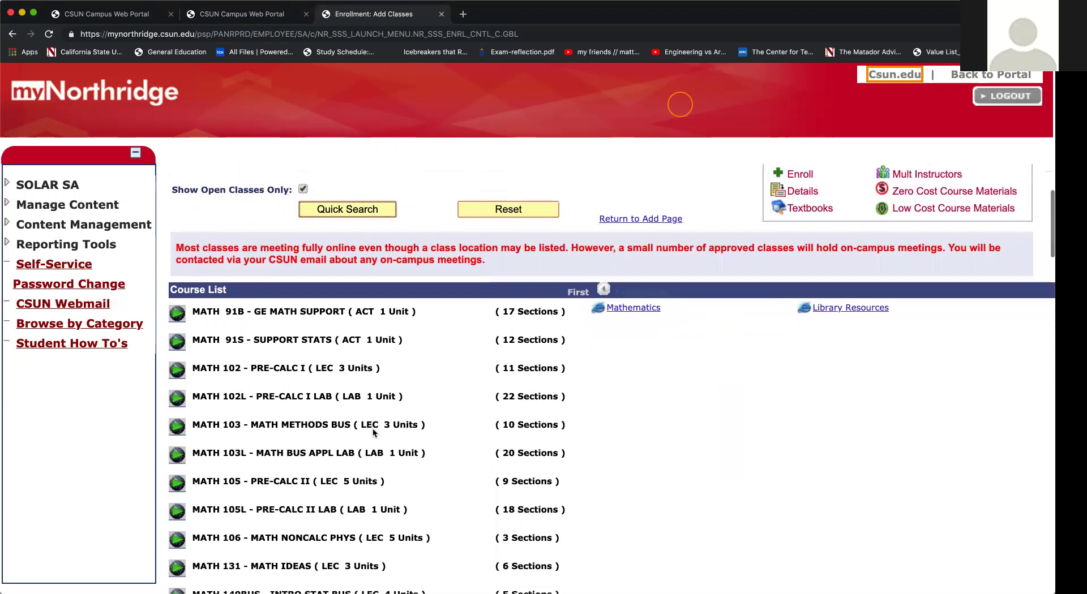
{"action": "scroll", "coordinate": [388, 425], "scroll_direction": "down", "scroll_amount": 2}
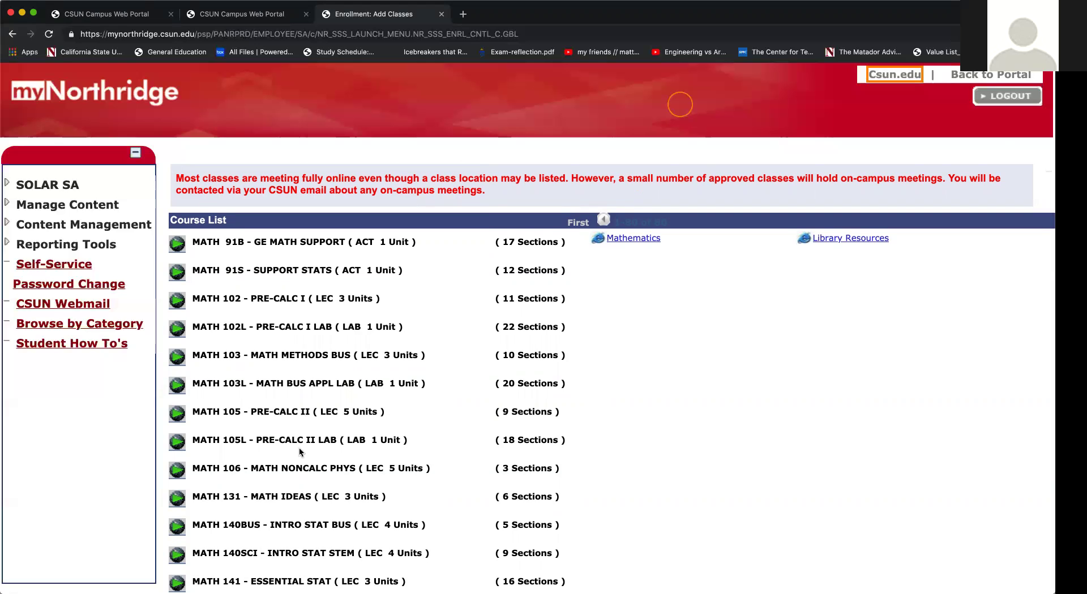
{"action": "scroll", "coordinate": [298, 447], "scroll_direction": "down", "scroll_amount": 6}
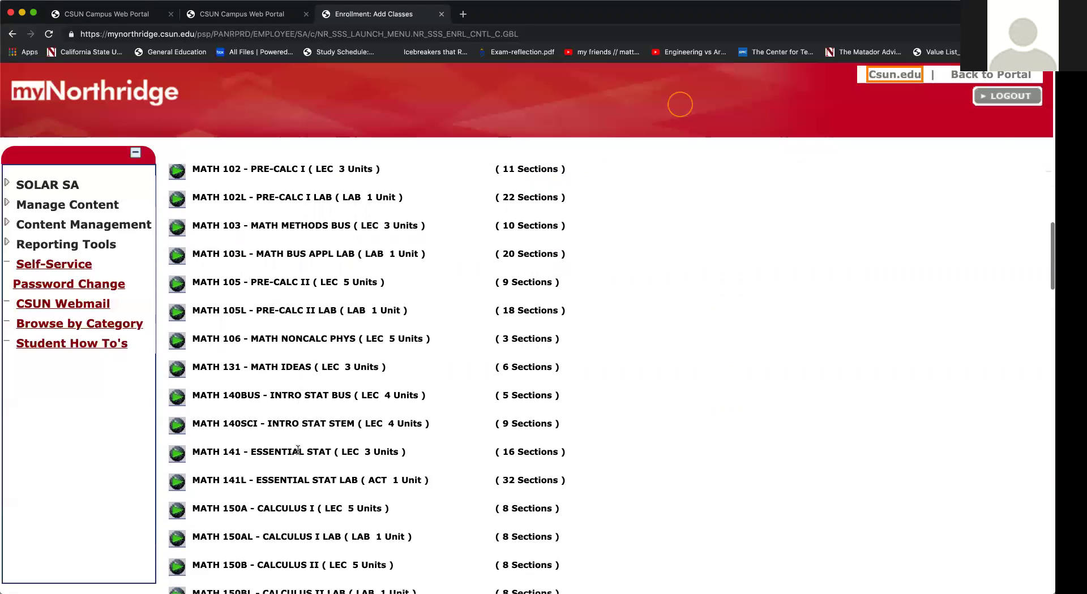
{"action": "scroll", "coordinate": [298, 450], "scroll_direction": "up", "scroll_amount": 2}
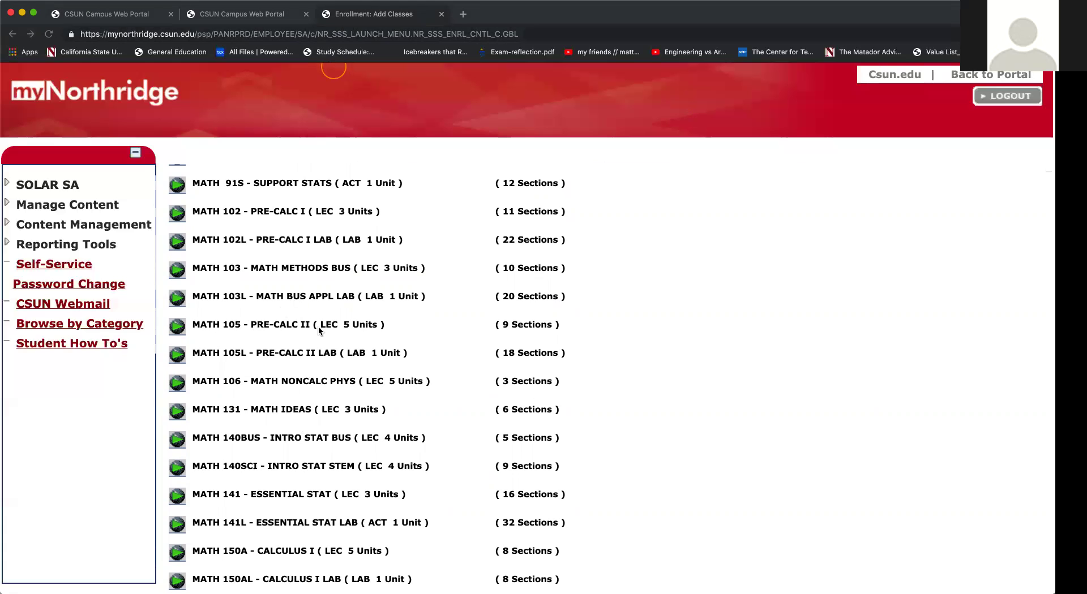
Step: Expand MATH 105 - PRE-CALC II to list its nine open online sections
{"action": "left_click", "coordinate": [179, 329]}
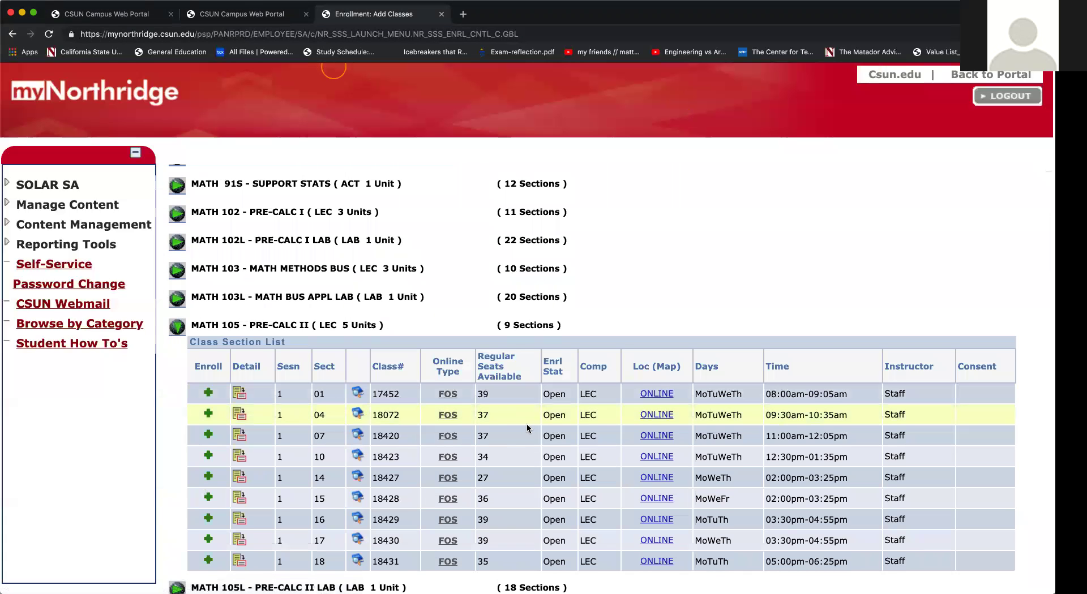
{"action": "scroll", "coordinate": [527, 429], "scroll_direction": "down", "scroll_amount": 2}
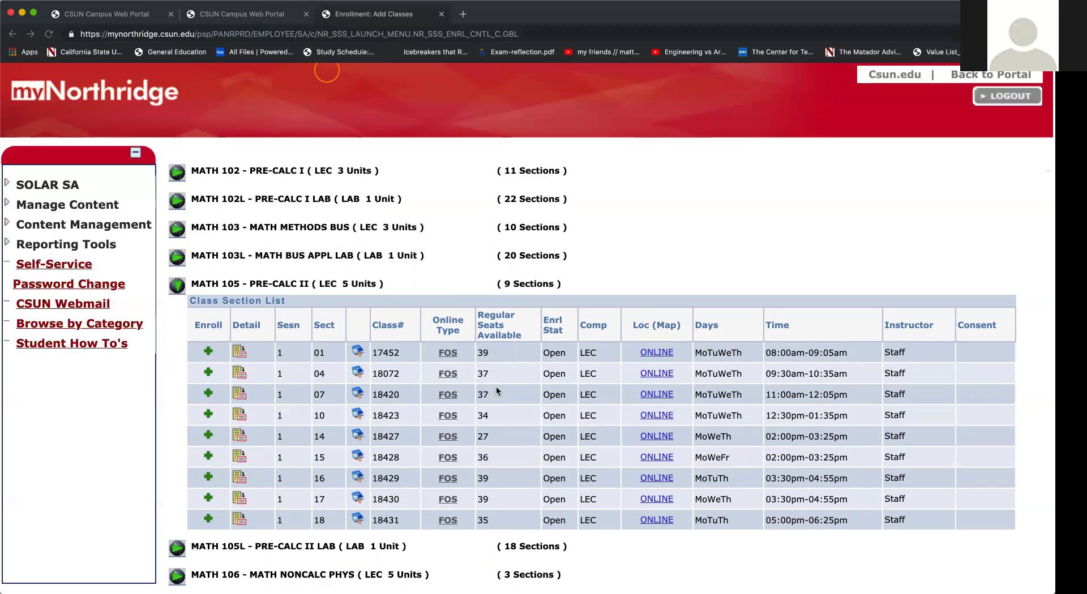
Step: Choose MATH 105 section 07, the online MoTuWeTh 11:00AM–12:05PM lecture, for enrollment
{"action": "left_click", "coordinate": [214, 397]}
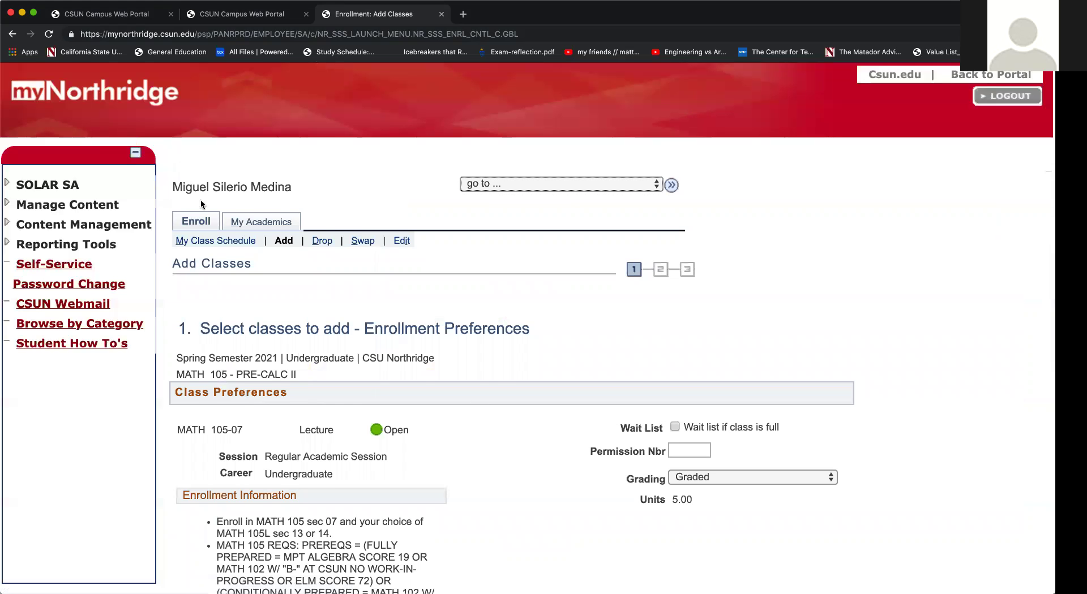
{"action": "scroll", "coordinate": [436, 393], "scroll_direction": "down", "scroll_amount": 2}
{"action": "scroll", "coordinate": [435, 396], "scroll_direction": "down", "scroll_amount": 5}
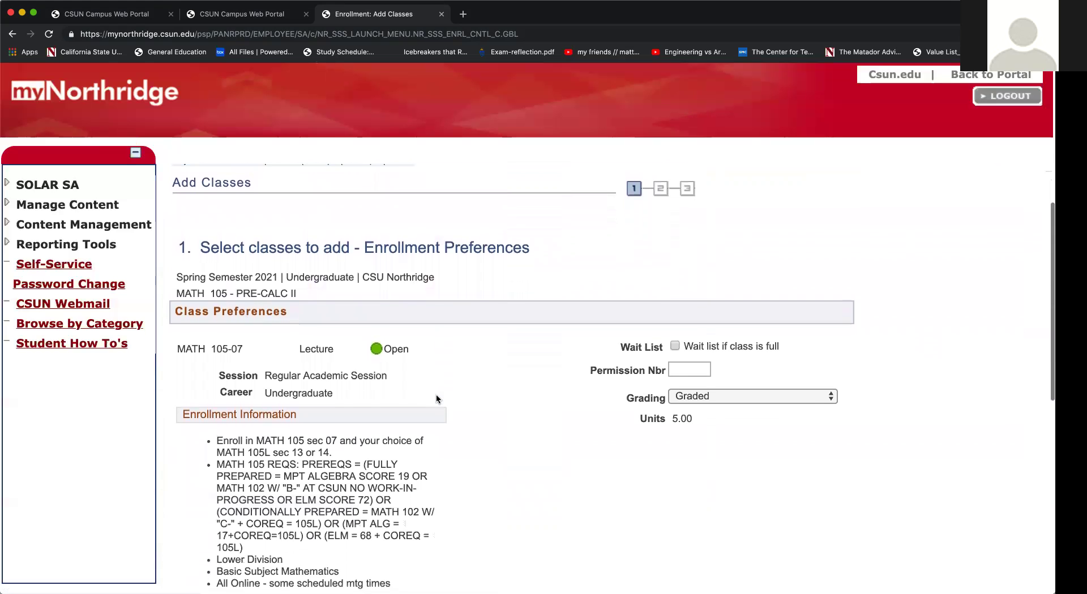
{"action": "scroll", "coordinate": [436, 399], "scroll_direction": "down", "scroll_amount": 6}
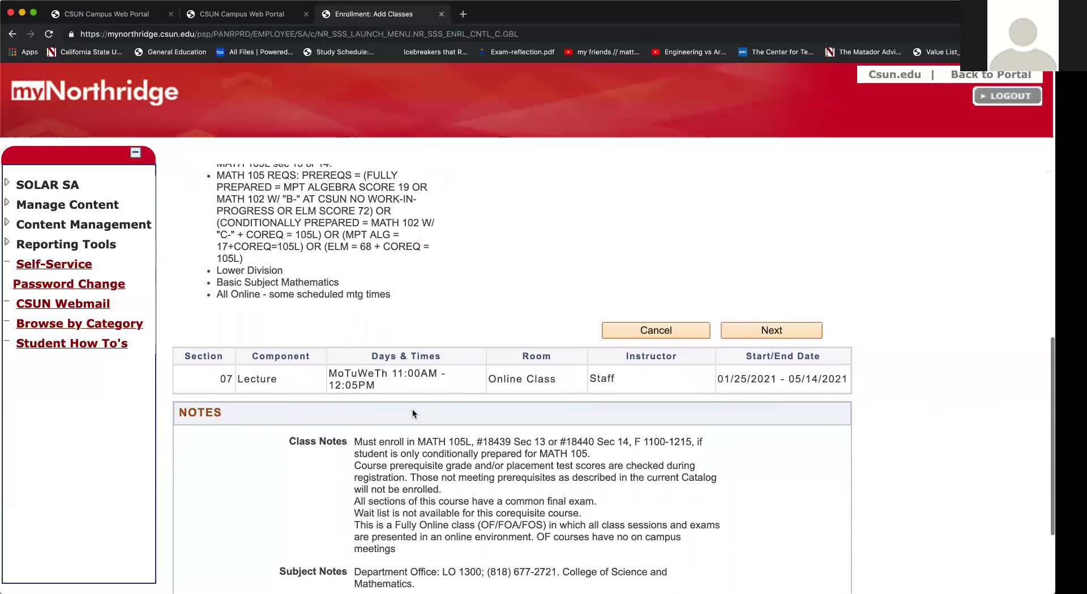
Step: Read the Class Notes requiring lab 18439 or 18440 plus the prerequisite, then submit section 07
{"action": "left_click_drag", "start_coordinate": [288, 441], "coordinate": [371, 443]}
{"action": "left_click_drag", "start_coordinate": [482, 441], "coordinate": [512, 441]}
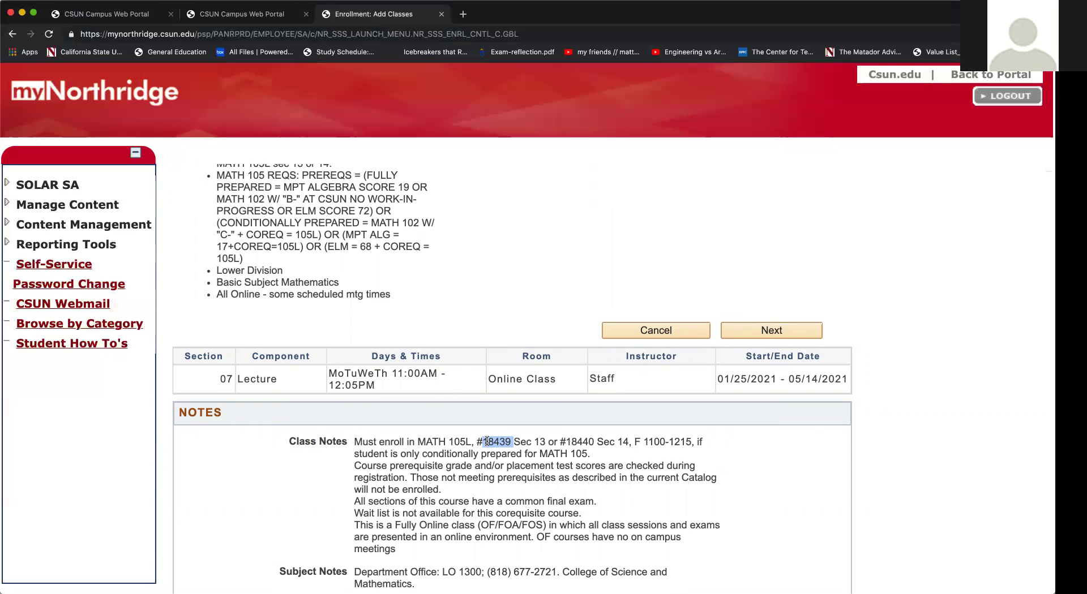
{"action": "double_click", "coordinate": [552, 442]}
{"action": "double_click", "coordinate": [577, 442]}
{"action": "double_click", "coordinate": [482, 444]}
{"action": "left_click_drag", "start_coordinate": [570, 442], "coordinate": [595, 444]}
{"action": "left_click_drag", "start_coordinate": [539, 454], "coordinate": [539, 465]}
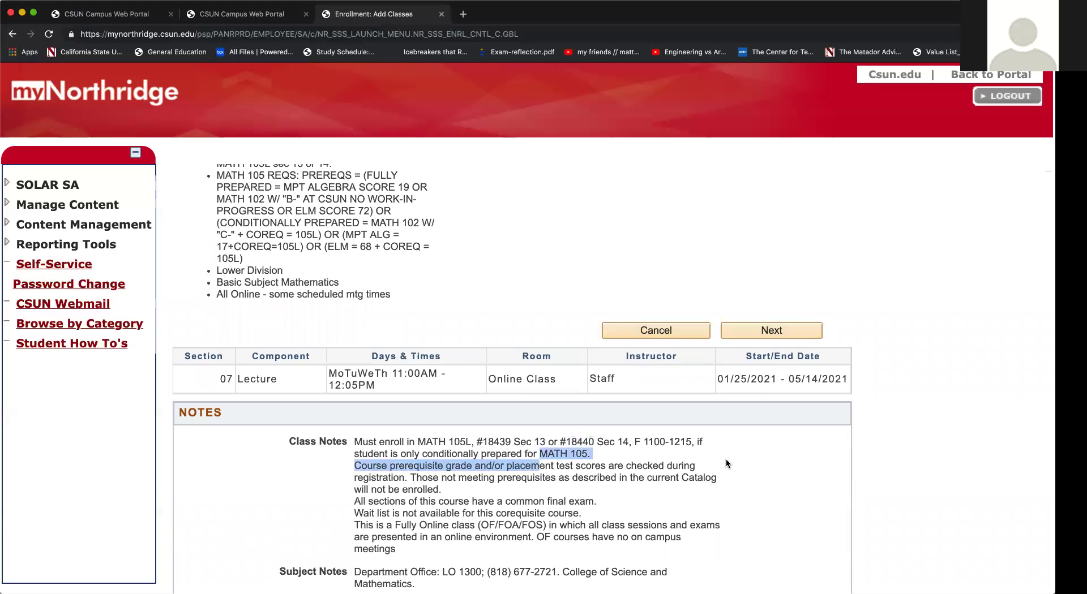
{"action": "left_click", "coordinate": [757, 331]}
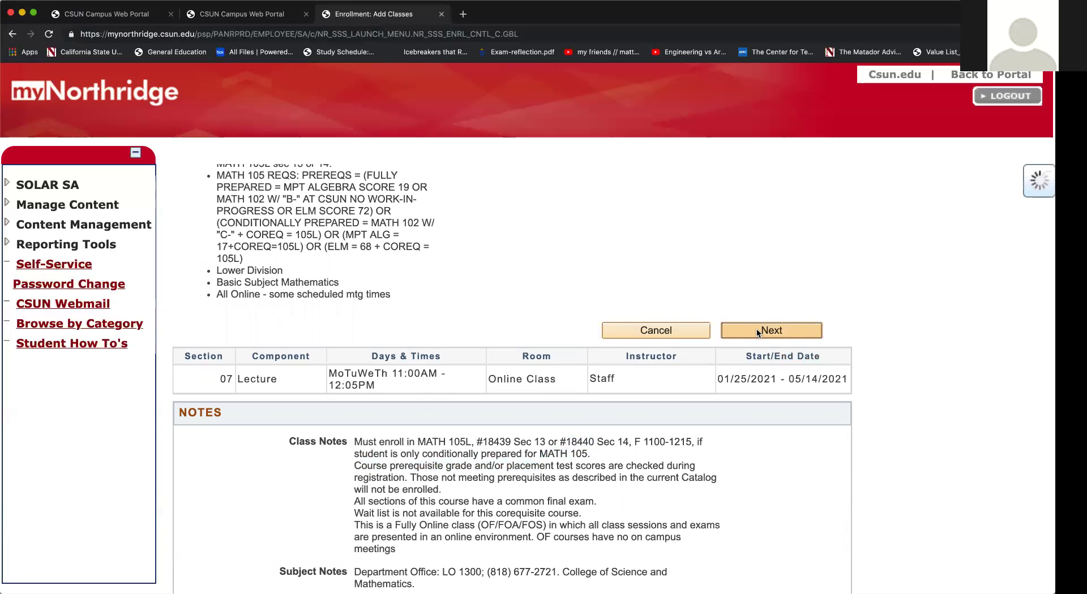
{"action": "scroll", "coordinate": [382, 522], "scroll_direction": "down", "scroll_amount": 2}
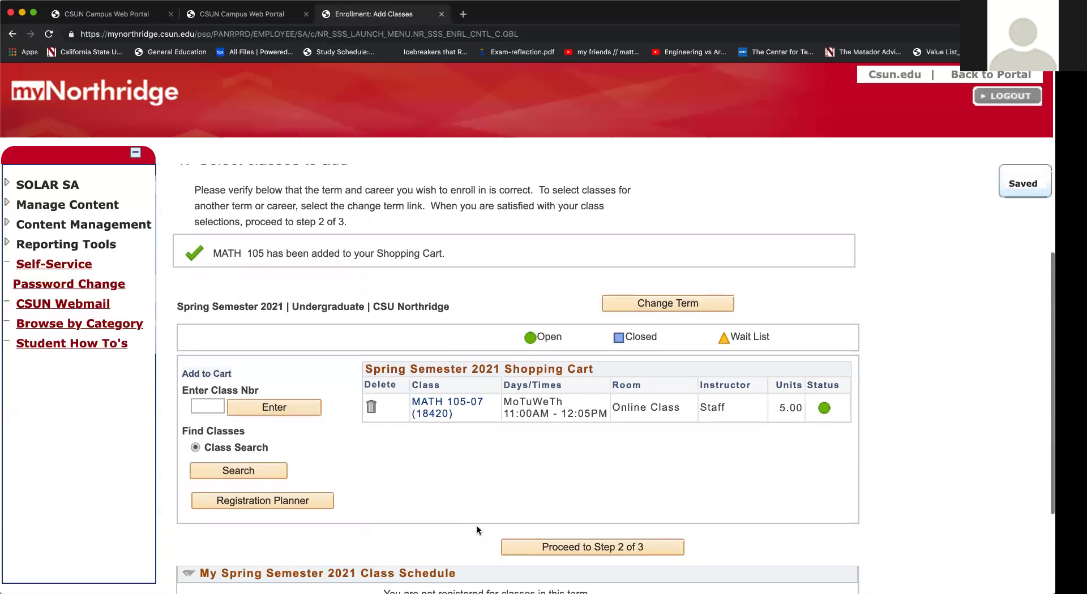
{"action": "scroll", "coordinate": [476, 527], "scroll_direction": "down", "scroll_amount": 1}
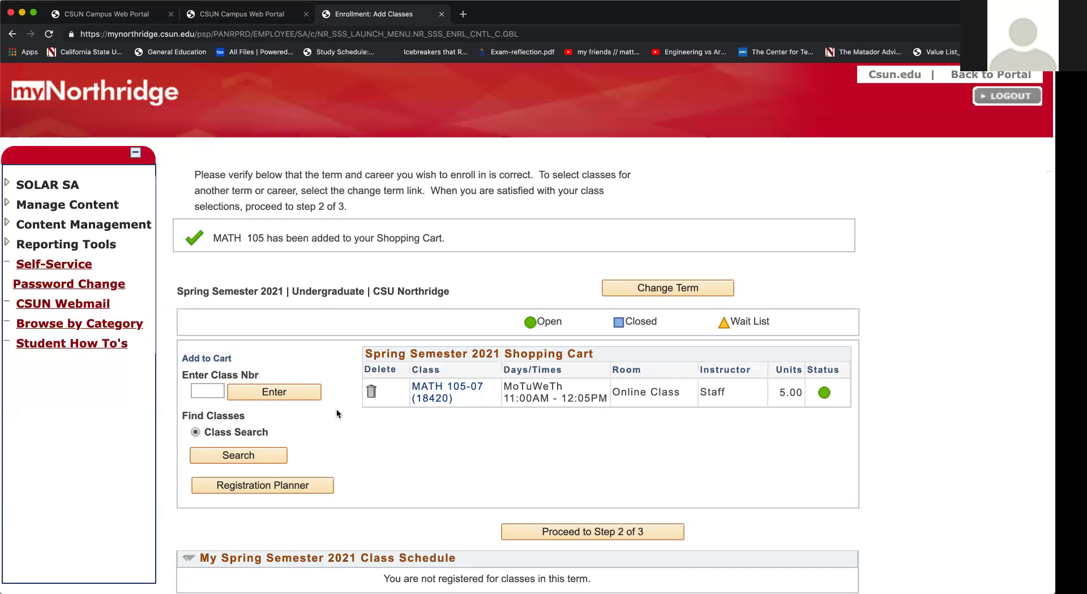
Step: Look up class 18439 and check MATH 105L-13 meets Friday 11:00AM–12:15PM online
{"action": "left_click", "coordinate": [202, 387]}
{"action": "type", "text": "18439"}
{"action": "left_click", "coordinate": [261, 391]}
{"action": "scroll", "coordinate": [578, 484], "scroll_direction": "down", "scroll_amount": 2}
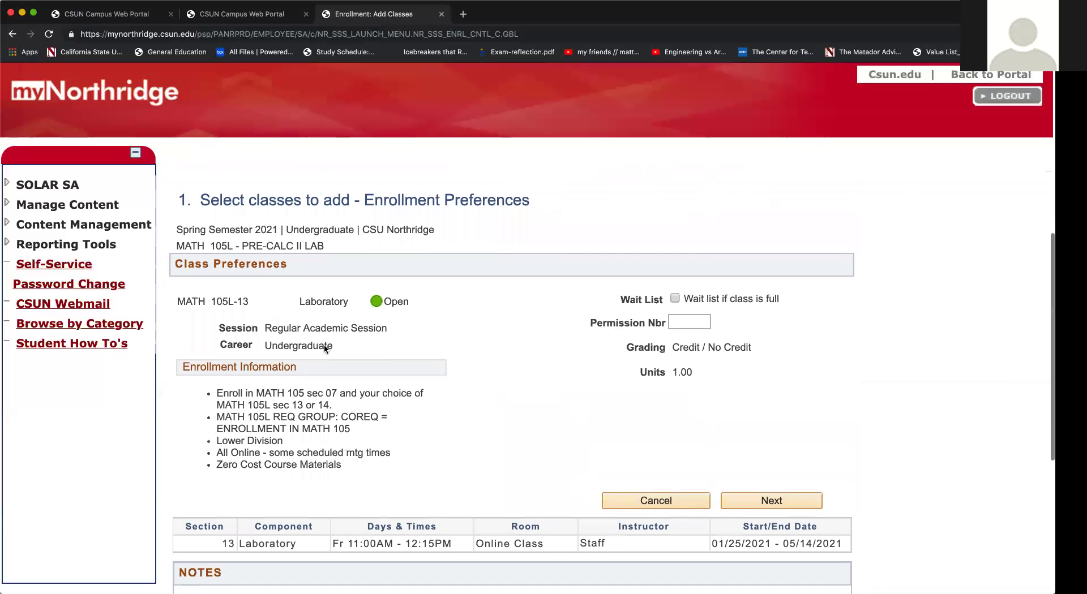
{"action": "left_click_drag", "start_coordinate": [192, 304], "coordinate": [394, 315]}
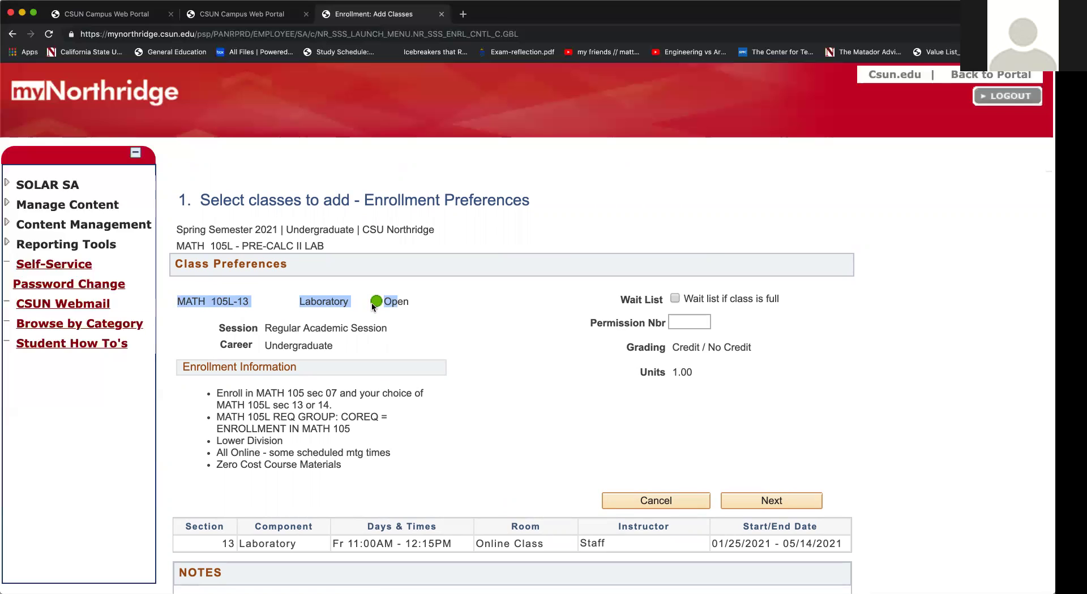
{"action": "scroll", "coordinate": [522, 398], "scroll_direction": "down", "scroll_amount": 3}
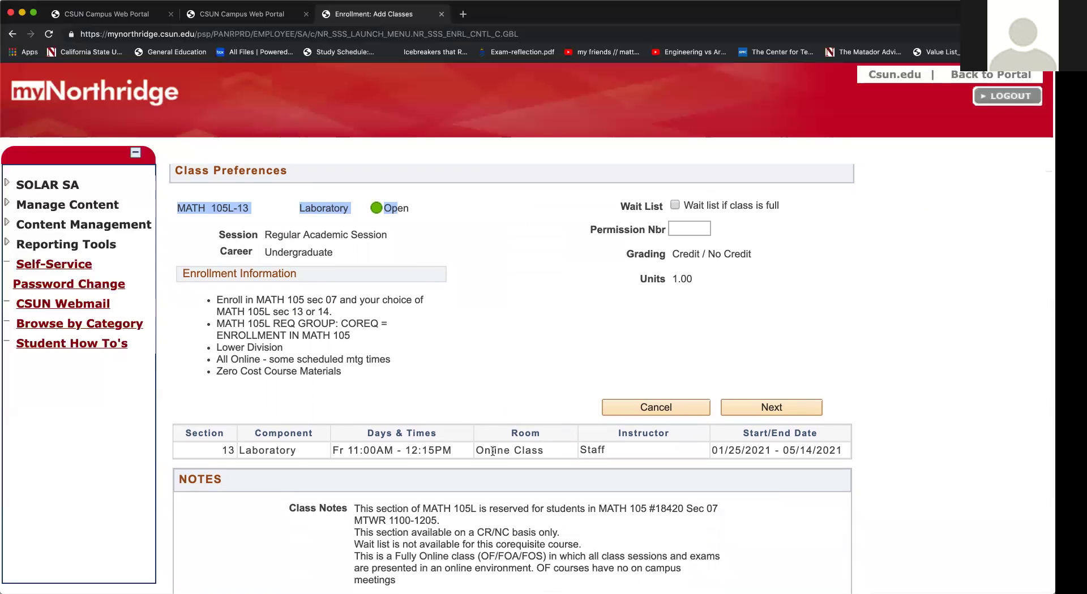
{"action": "scroll", "coordinate": [432, 447], "scroll_direction": "down", "scroll_amount": 1}
{"action": "left_click_drag", "start_coordinate": [332, 418], "coordinate": [447, 422]}
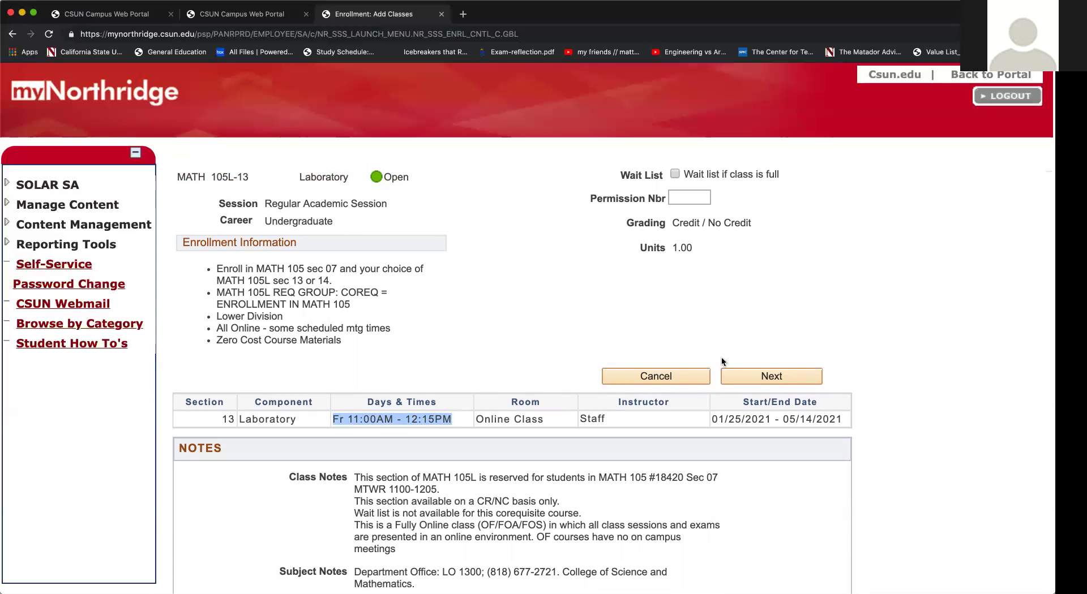
Step: Add lab MATH 105L-13 (18439) to the cart and verify its Open status, 6 units total
{"action": "left_click", "coordinate": [781, 375]}
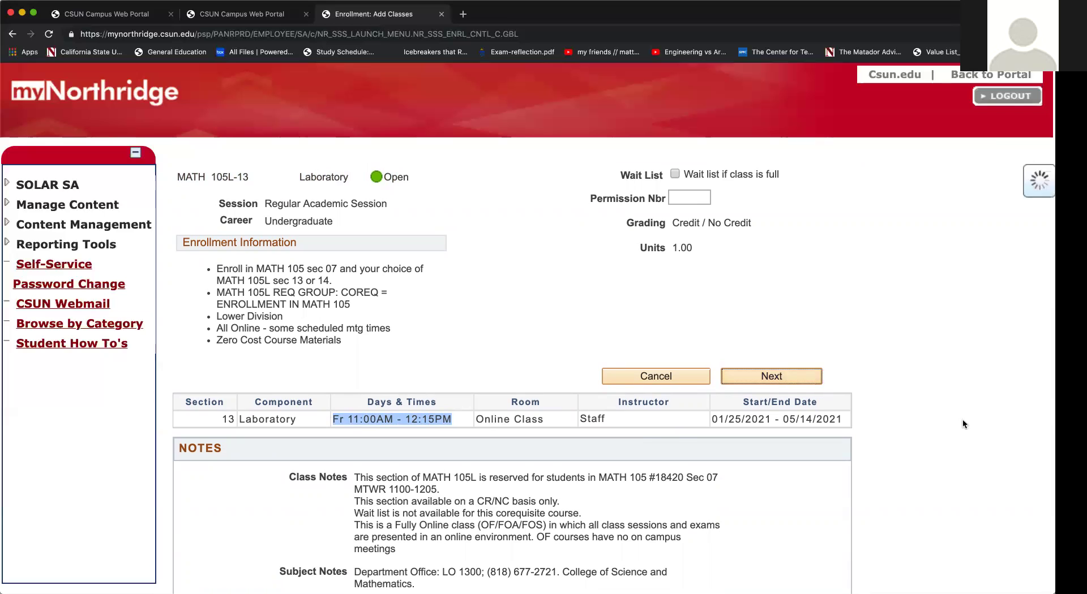
{"action": "scroll", "coordinate": [857, 404], "scroll_direction": "down", "scroll_amount": 2}
{"action": "scroll", "coordinate": [856, 404], "scroll_direction": "down", "scroll_amount": 2}
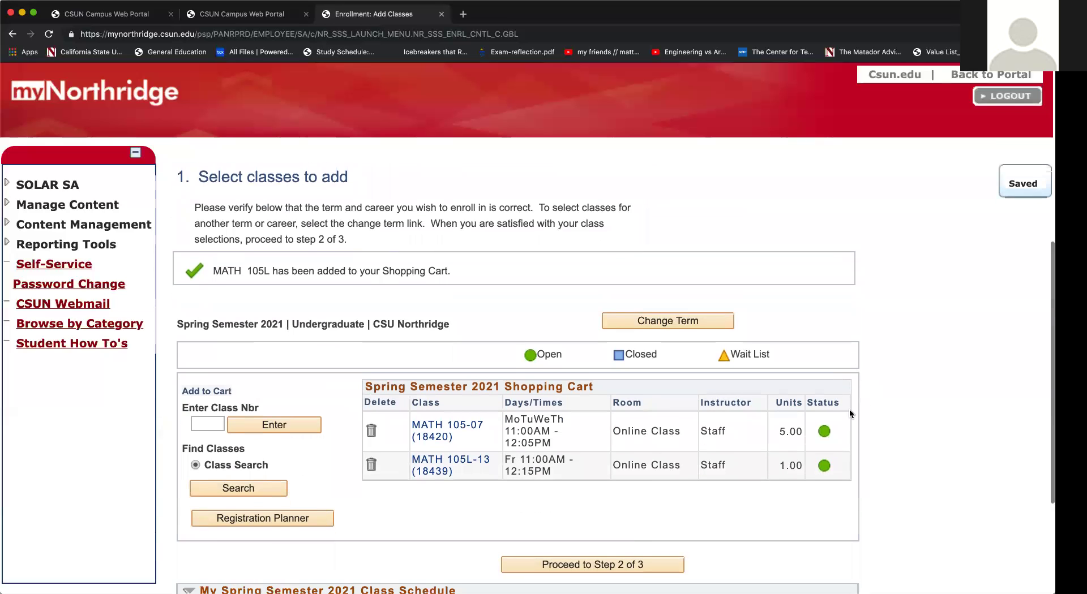
{"action": "scroll", "coordinate": [849, 414], "scroll_direction": "down", "scroll_amount": 1}
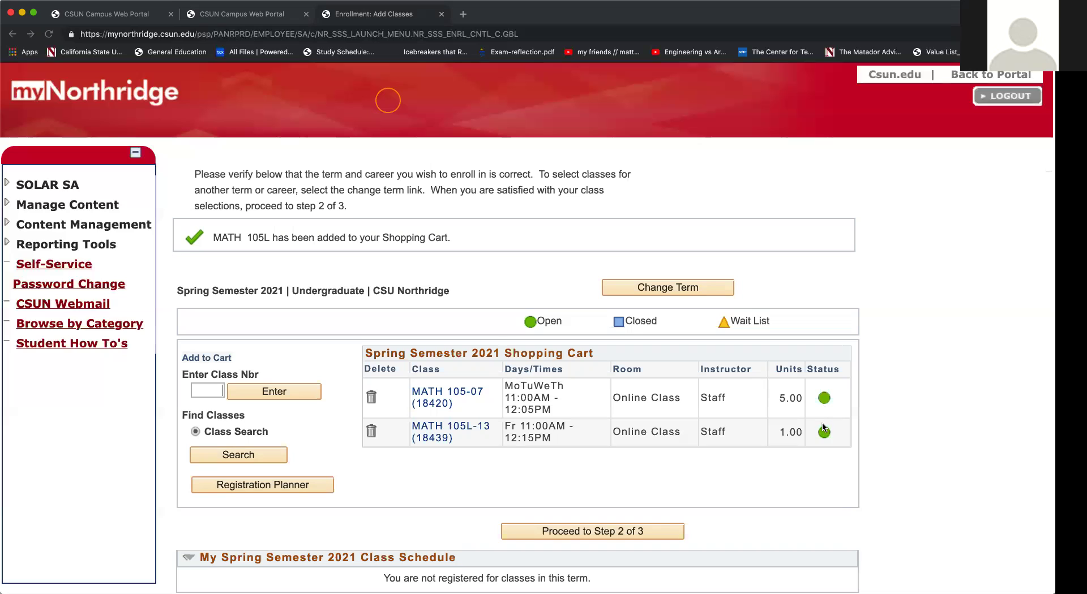
{"action": "left_click_drag", "start_coordinate": [536, 321], "coordinate": [558, 321]}
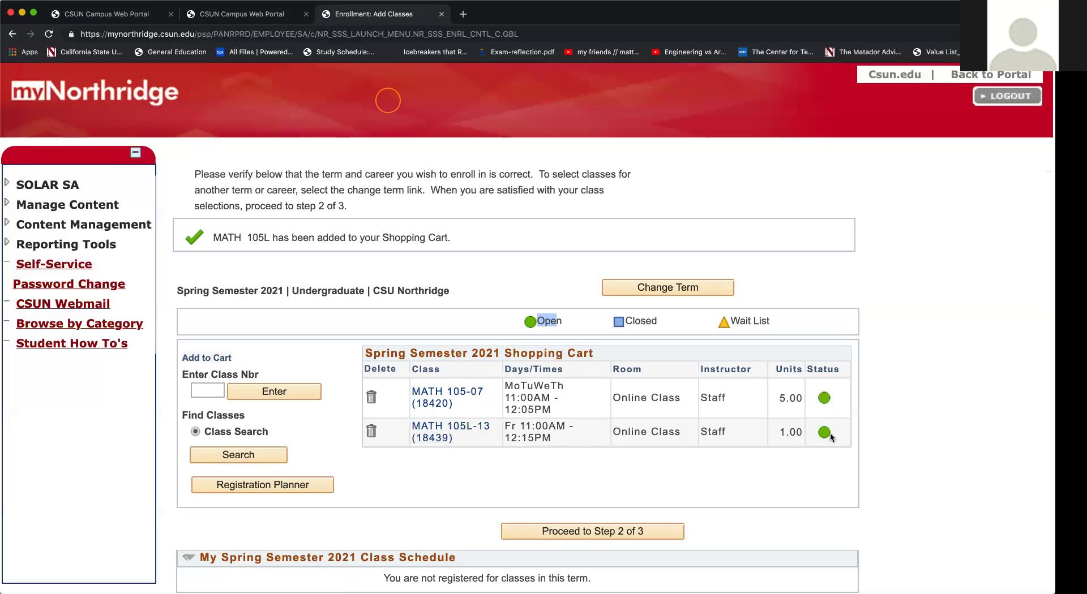
Step: Add lab MATH 105L-14 (class 18440) to the cart and delete MATH 105L-13
{"action": "left_click", "coordinate": [216, 392]}
{"action": "type", "text": "18440"}
{"action": "left_click", "coordinate": [234, 389]}
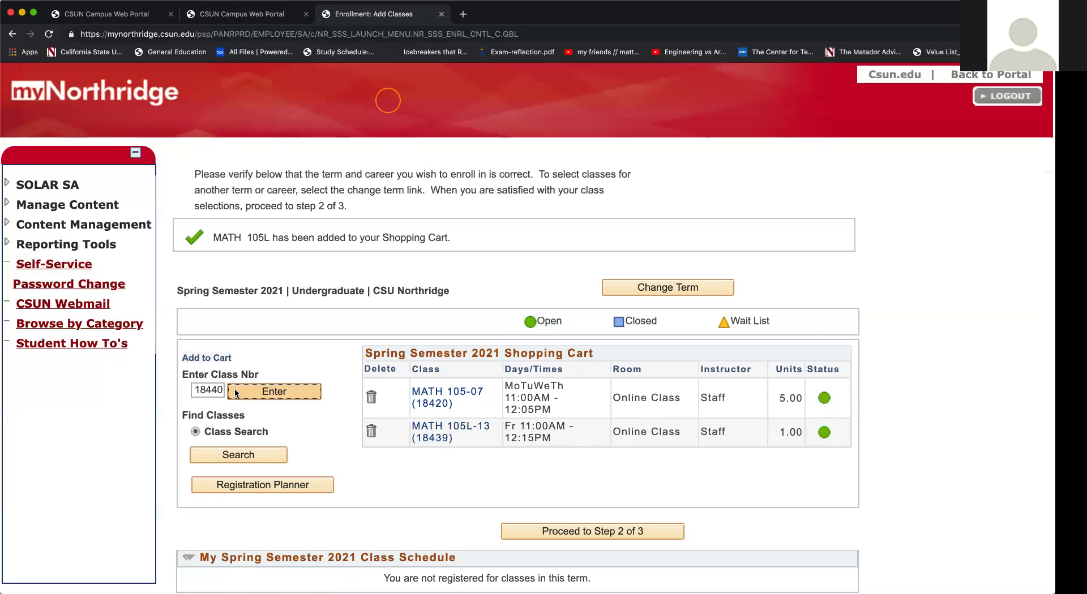
{"action": "scroll", "coordinate": [429, 439], "scroll_direction": "down", "scroll_amount": 1}
{"action": "left_click", "coordinate": [793, 491]}
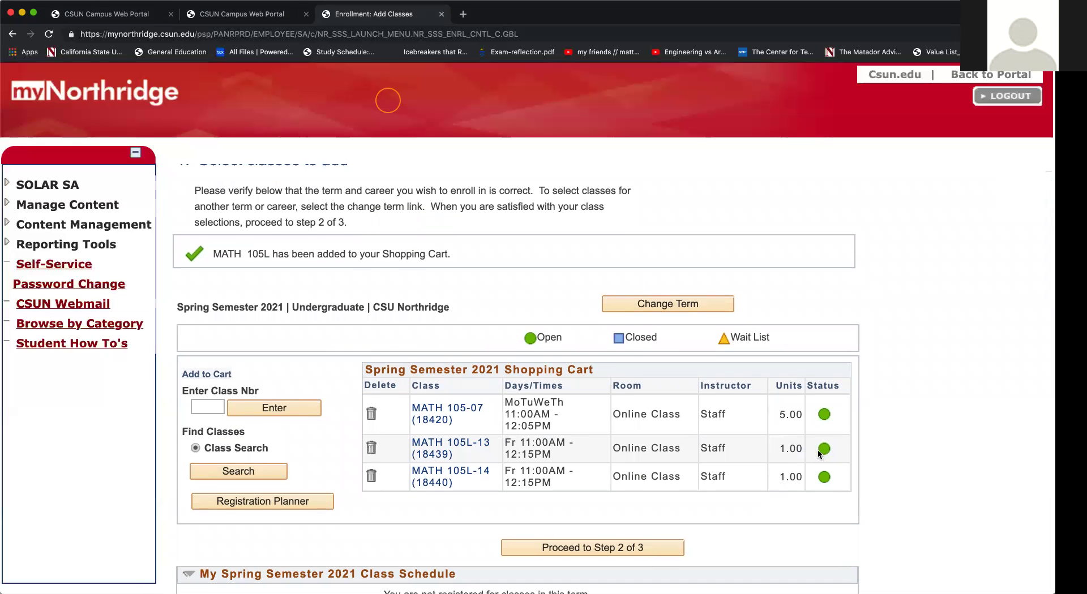
{"action": "left_click", "coordinate": [371, 448]}
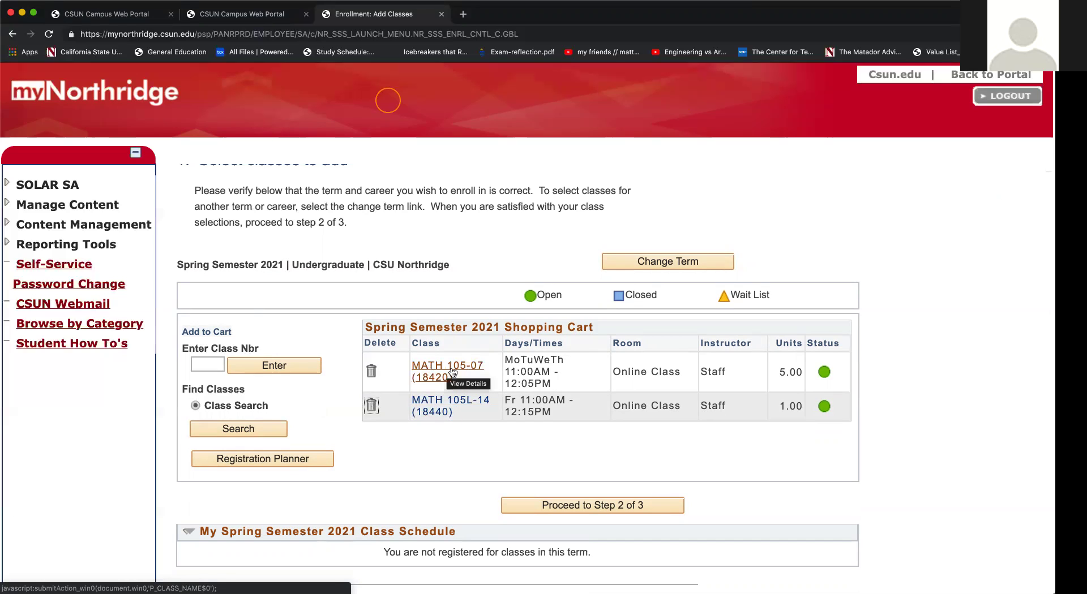
{"action": "left_click", "coordinate": [452, 373]}
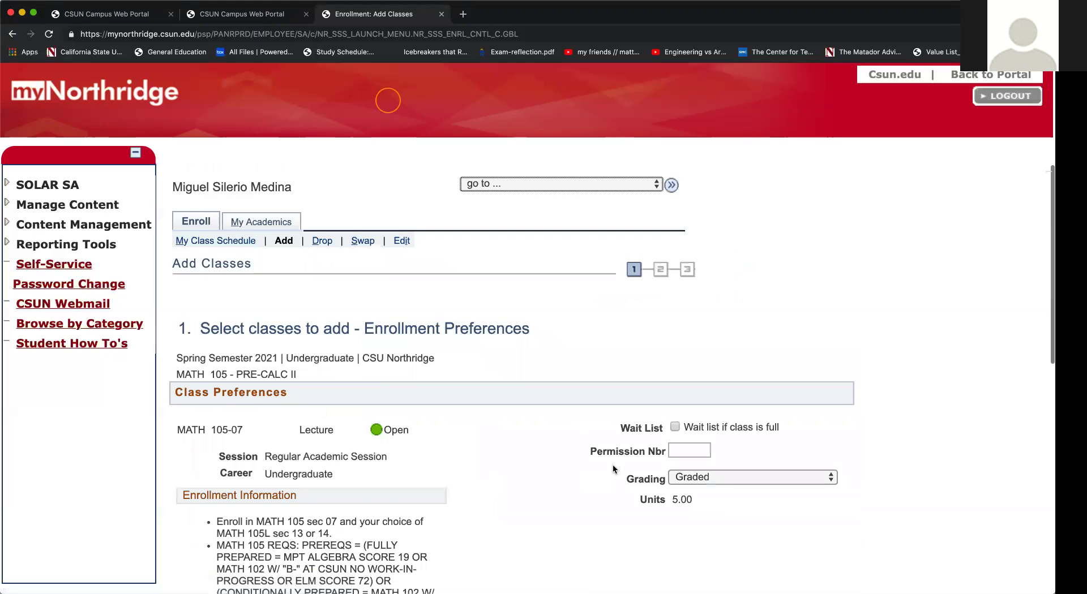
{"action": "scroll", "coordinate": [612, 464], "scroll_direction": "down", "scroll_amount": 10}
{"action": "scroll", "coordinate": [611, 463], "scroll_direction": "down", "scroll_amount": 1}
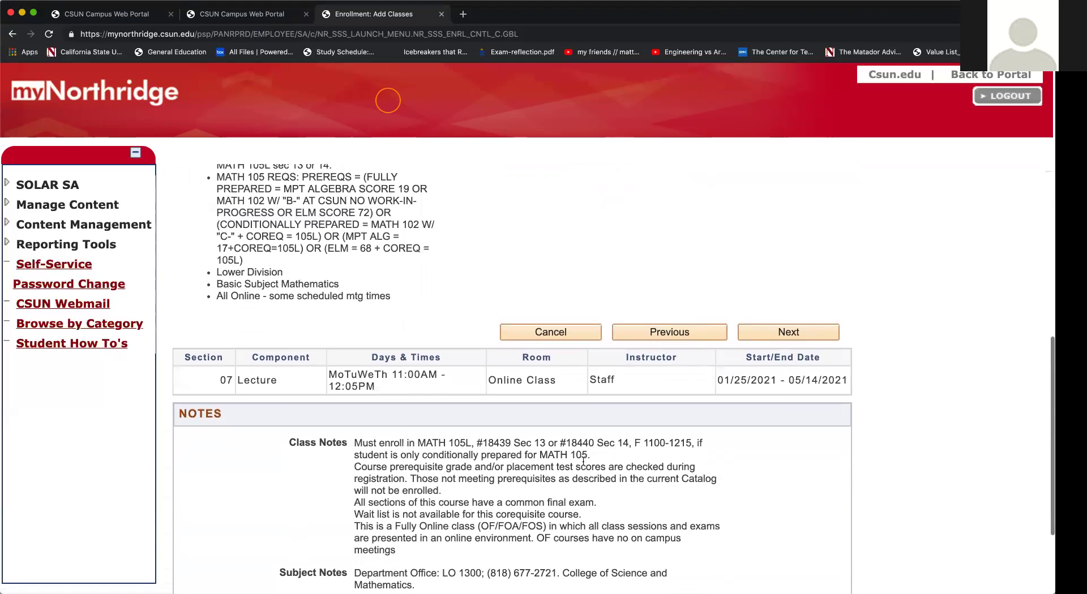
{"action": "left_click_drag", "start_coordinate": [355, 443], "coordinate": [595, 444]}
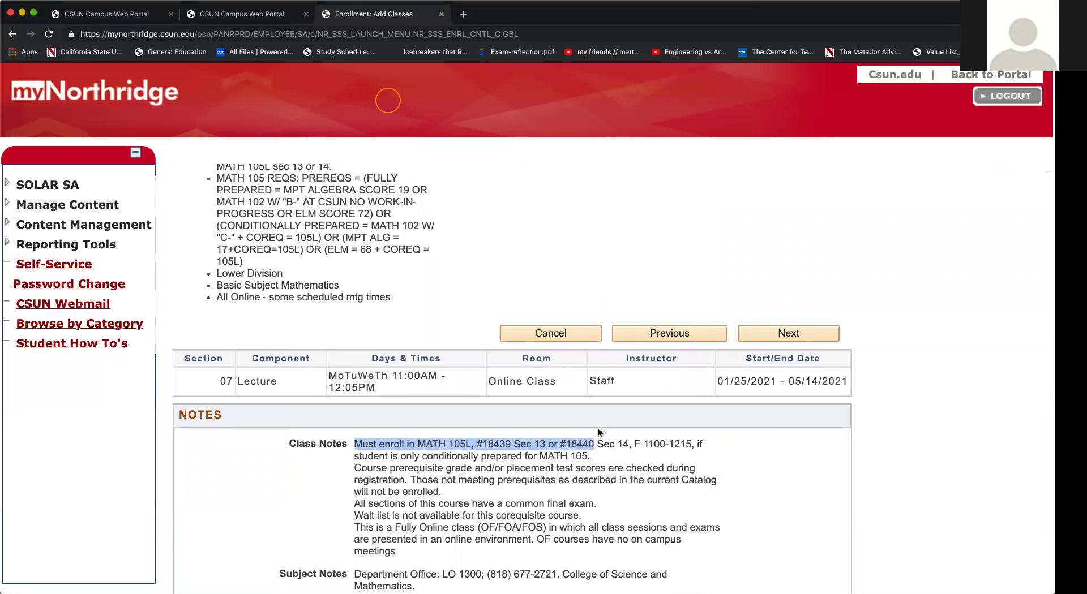
{"action": "left_click", "coordinate": [793, 332]}
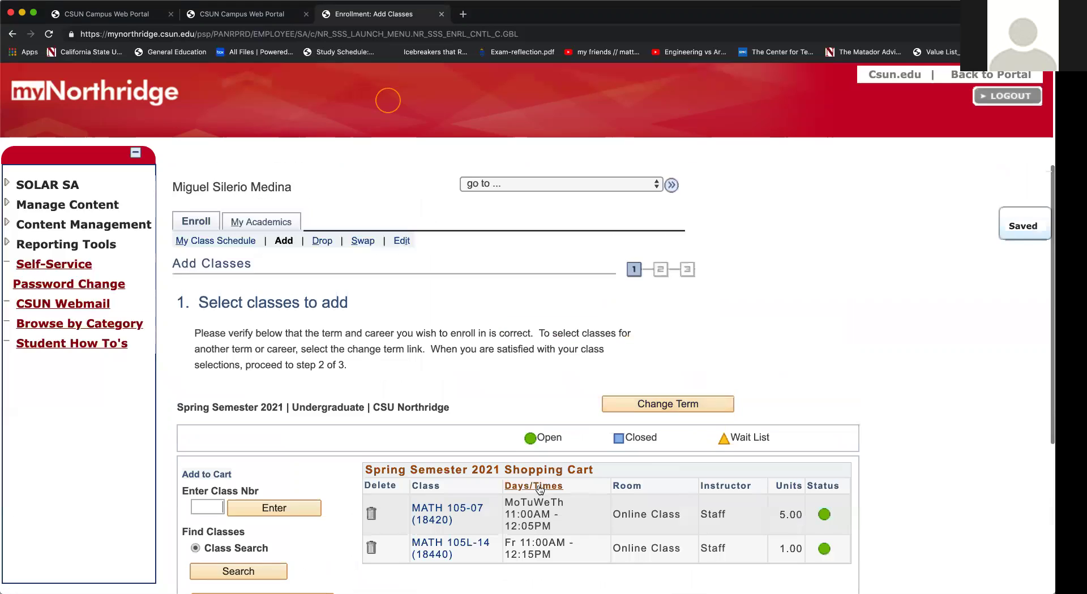
{"action": "scroll", "coordinate": [525, 484], "scroll_direction": "down", "scroll_amount": 1}
{"action": "scroll", "coordinate": [524, 484], "scroll_direction": "down", "scroll_amount": 3}
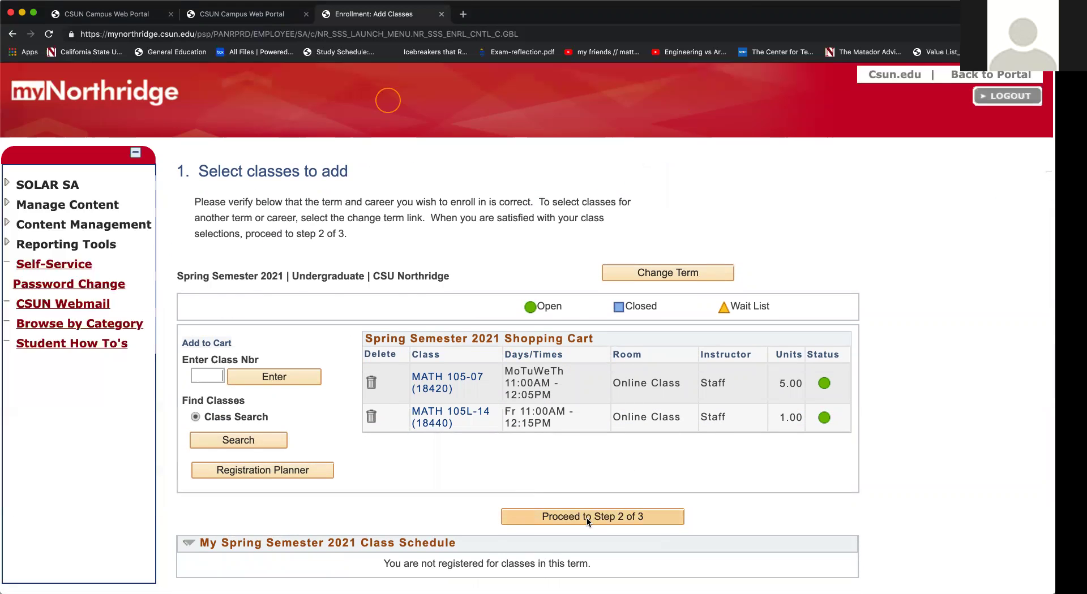
Step: Proceed to Step 2 of 3 with MATH 105-07 and MATH 105L-14 in the cart
{"action": "left_click", "coordinate": [639, 519]}
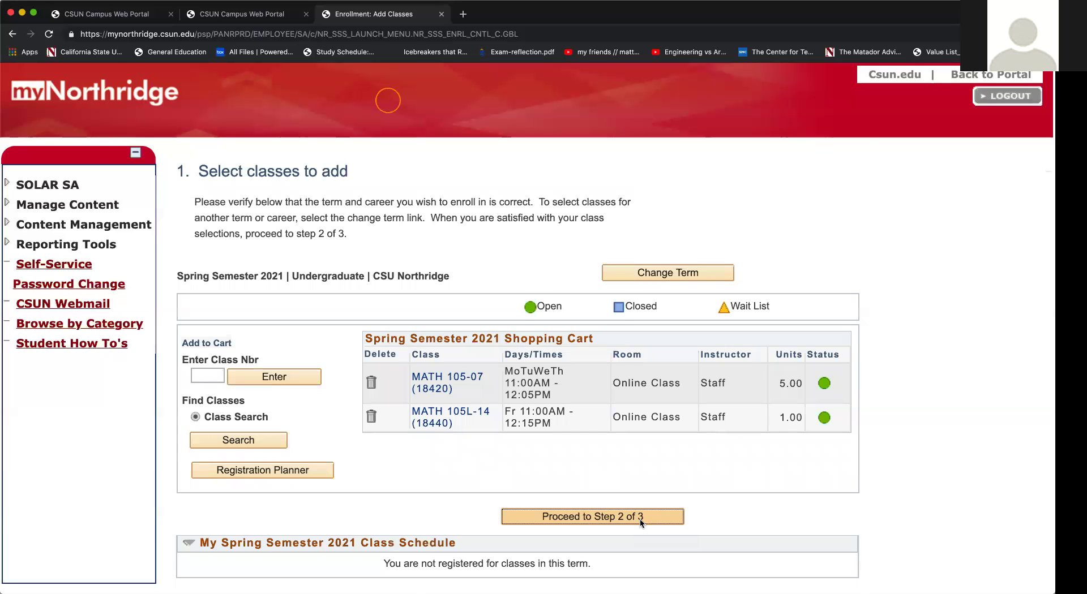